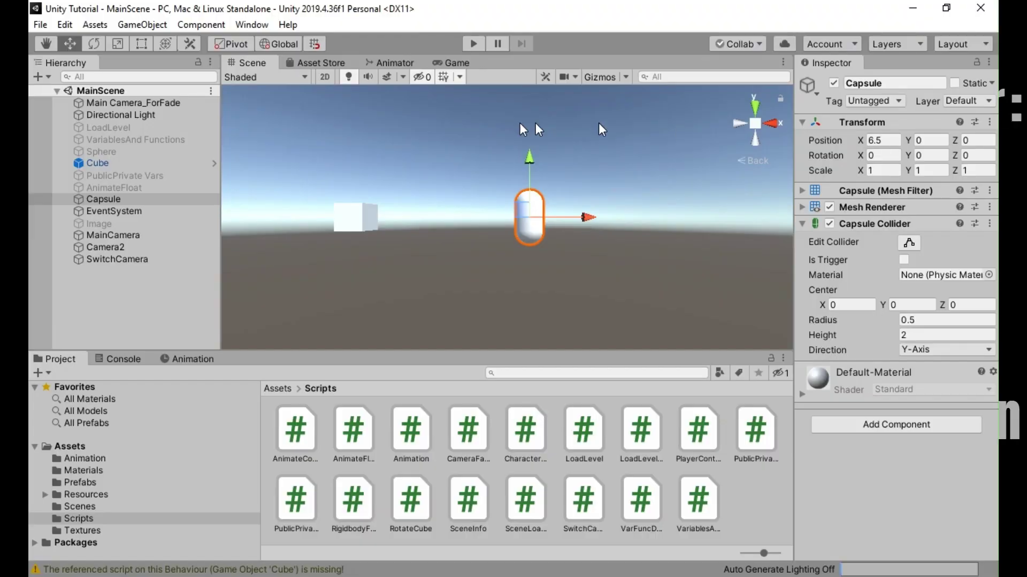
# Inspect MainCamera, including its tag, and Camera2, then focus SwitchCamera's Switch Camera script component.
pyautogui.click(91, 234)
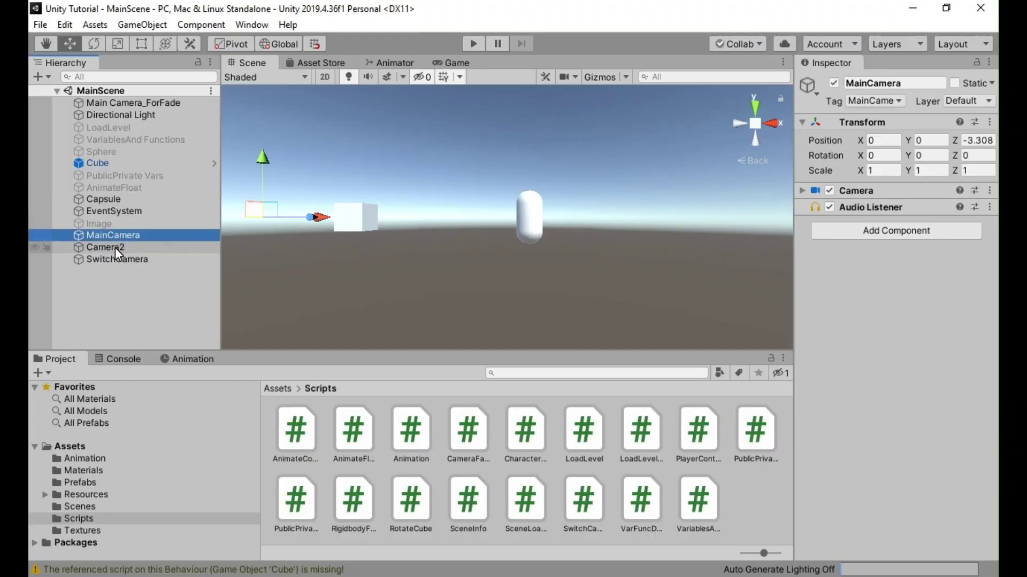
pyautogui.click(112, 248)
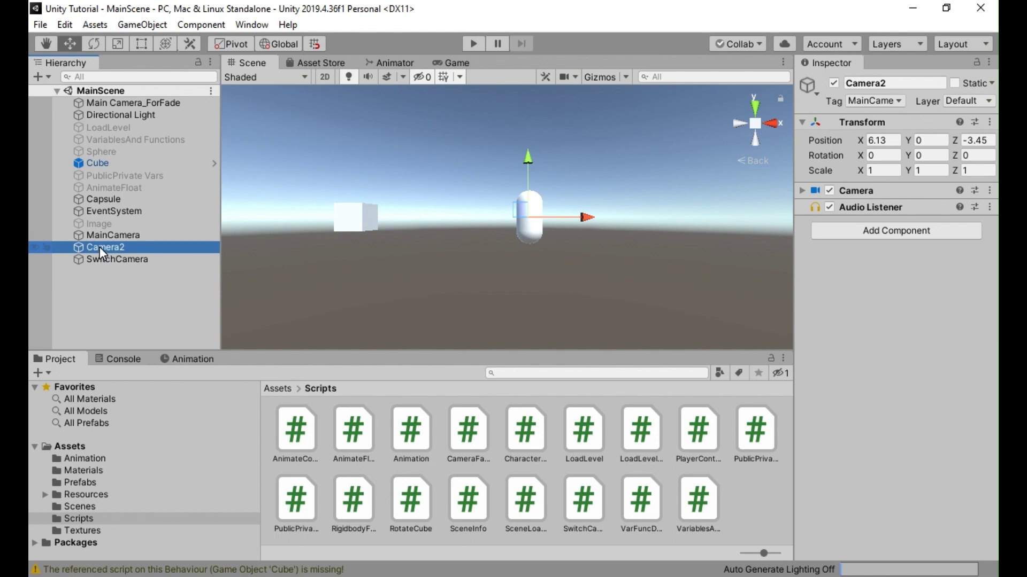
pyautogui.click(104, 233)
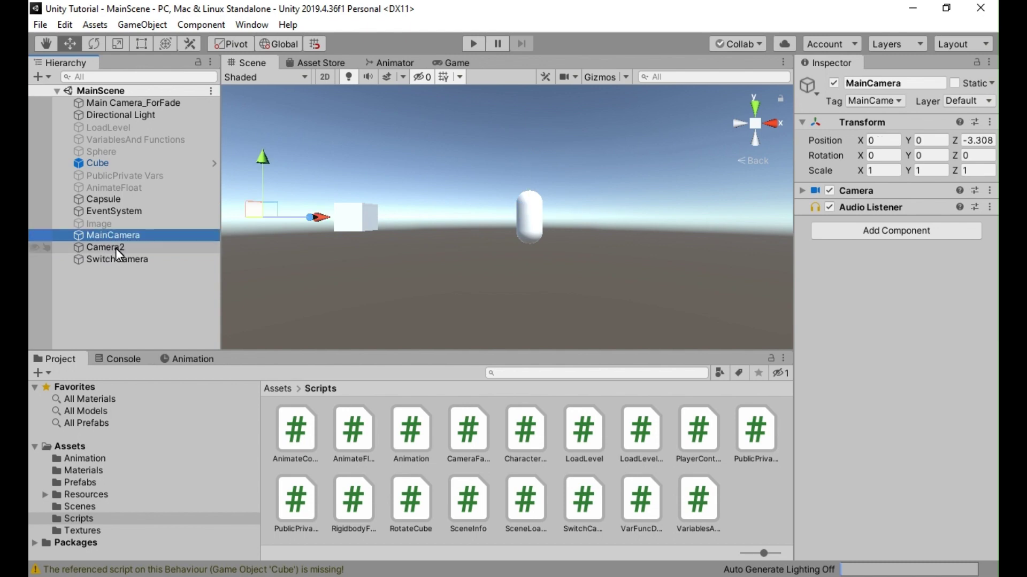
pyautogui.click(114, 247)
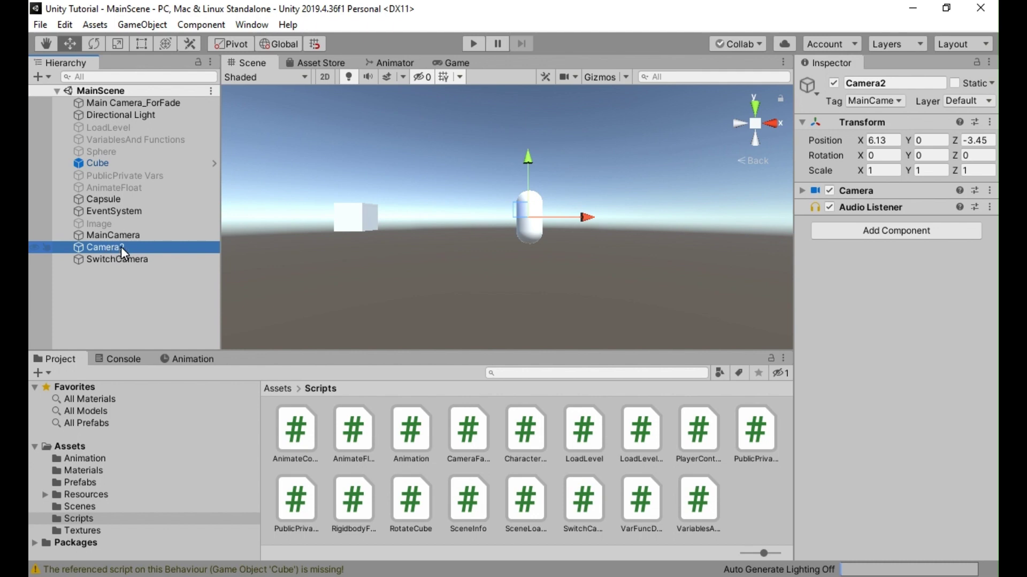
pyautogui.click(119, 237)
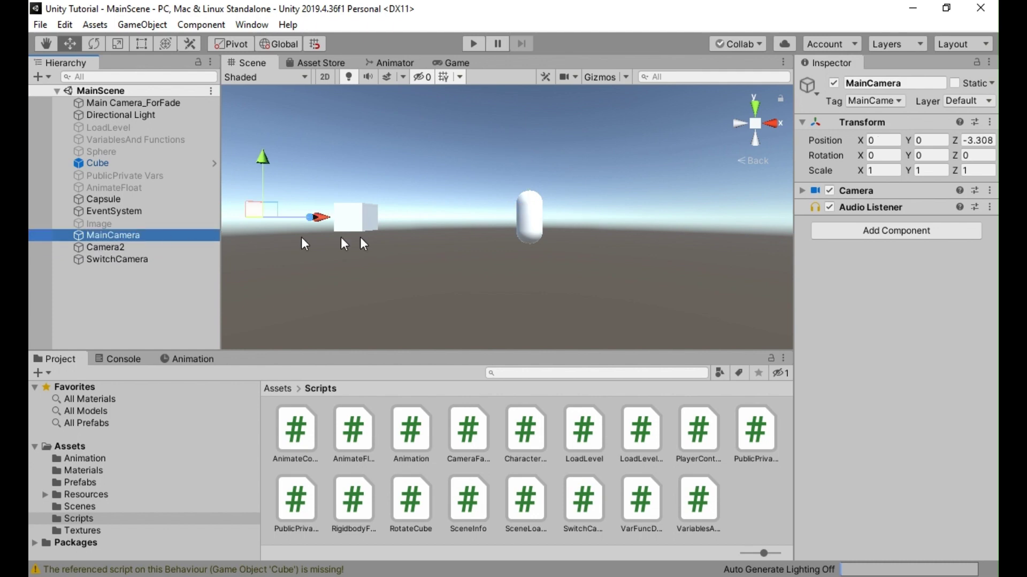
pyautogui.click(871, 100)
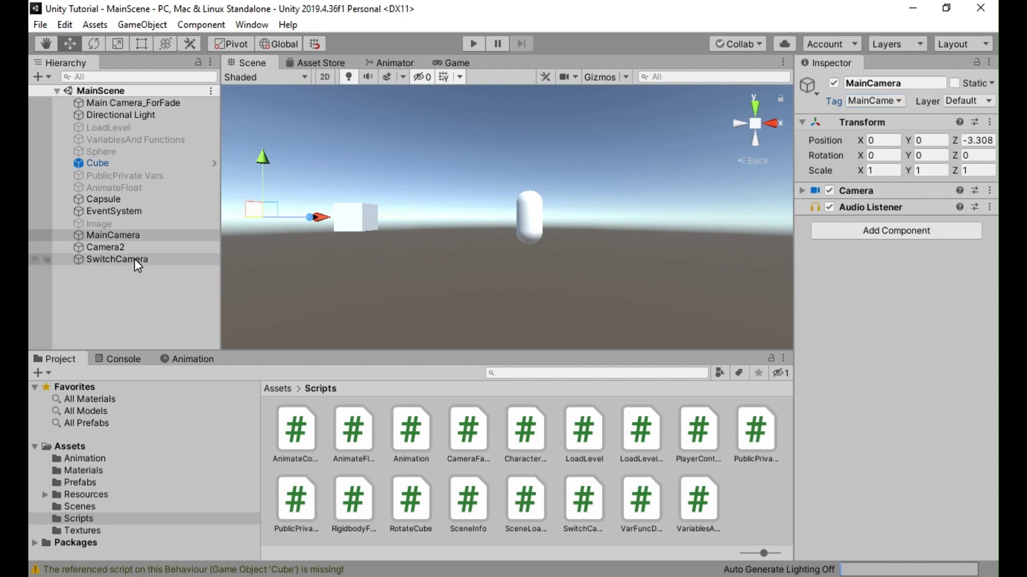
pyautogui.click(114, 259)
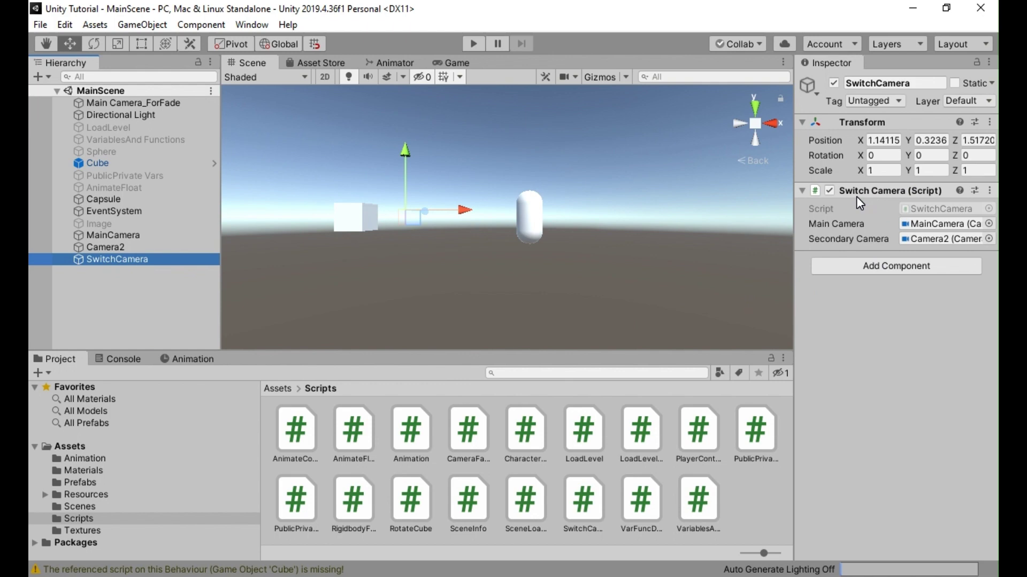
pyautogui.click(936, 190)
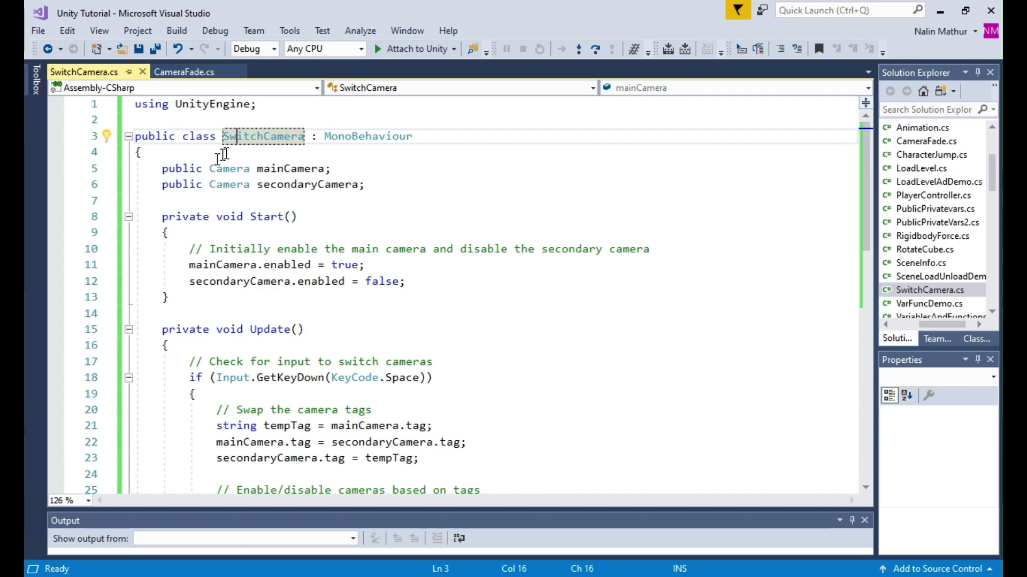
pyautogui.hotkey('ctrl', 'w')
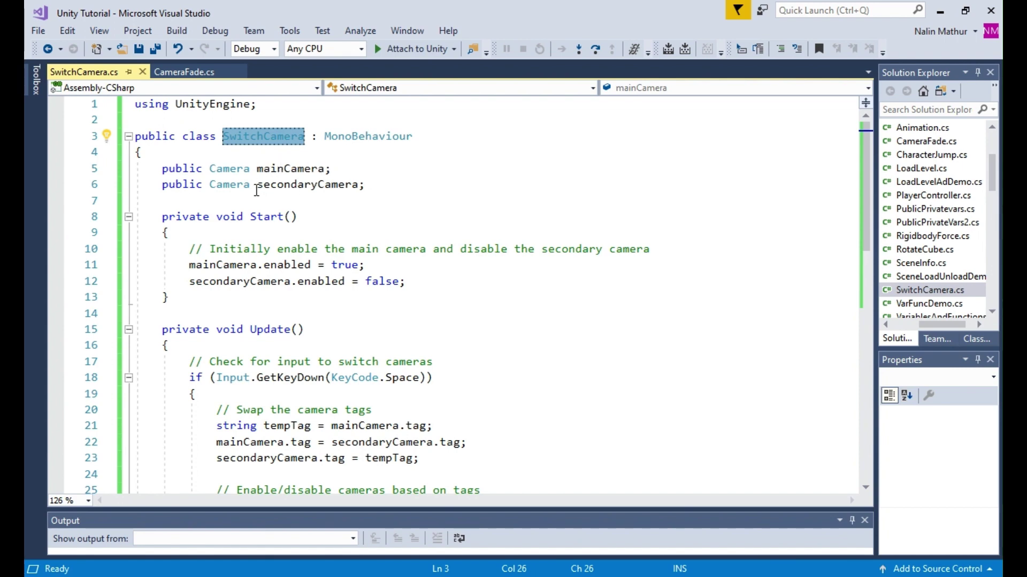
pyautogui.click(257, 169)
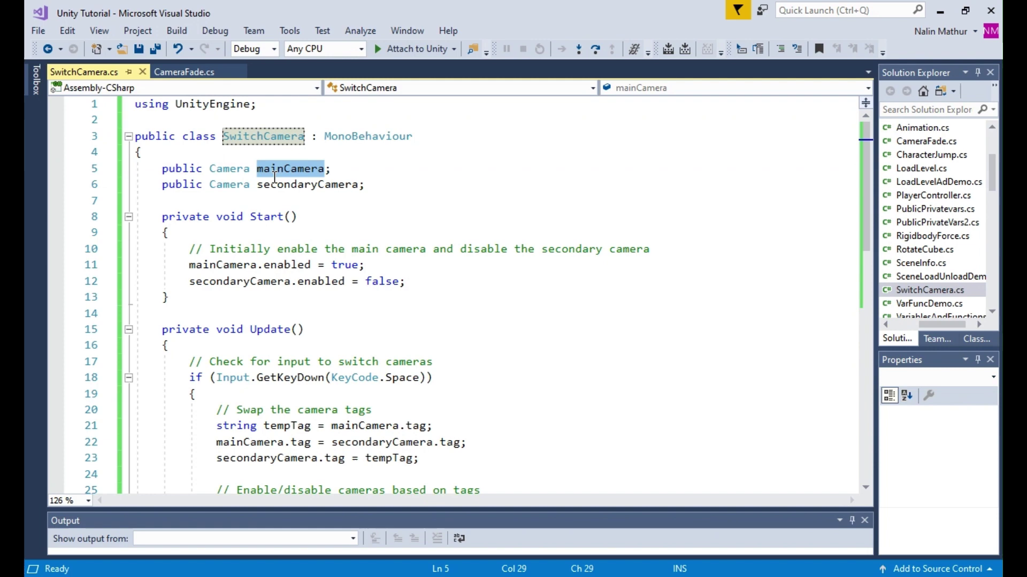
pyautogui.doubleClick(268, 184)
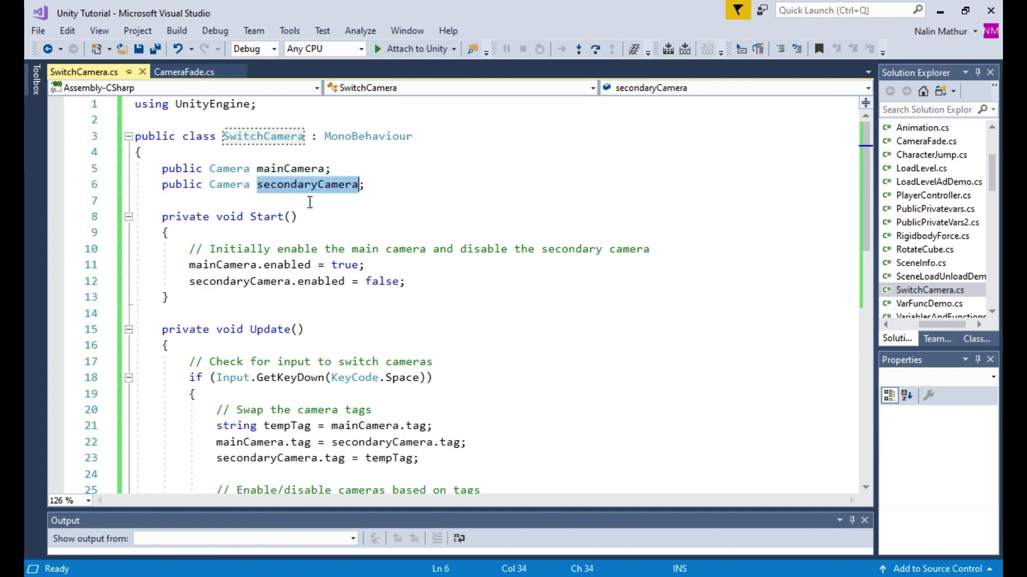
pyautogui.click(309, 202)
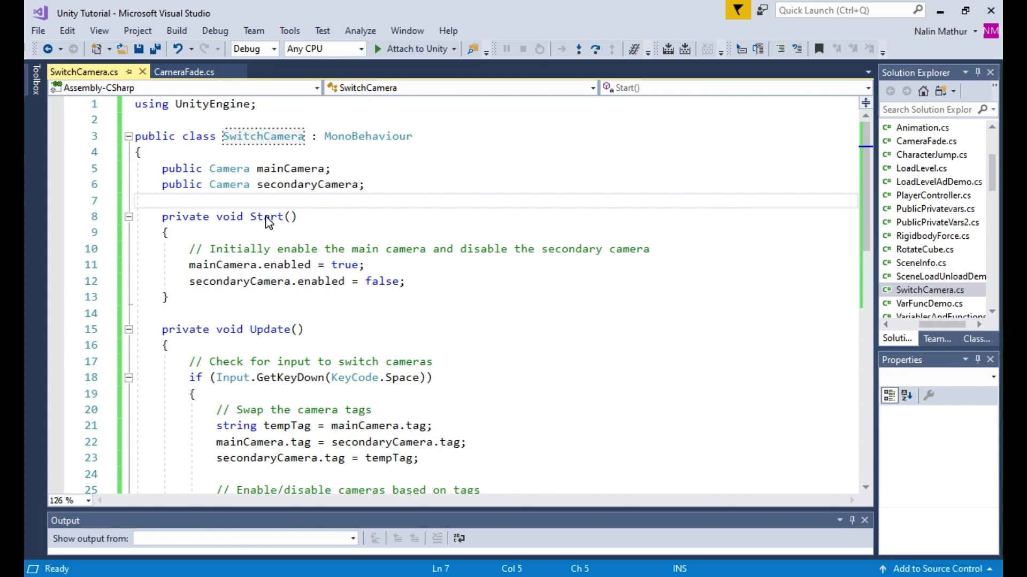
pyautogui.doubleClick(267, 219)
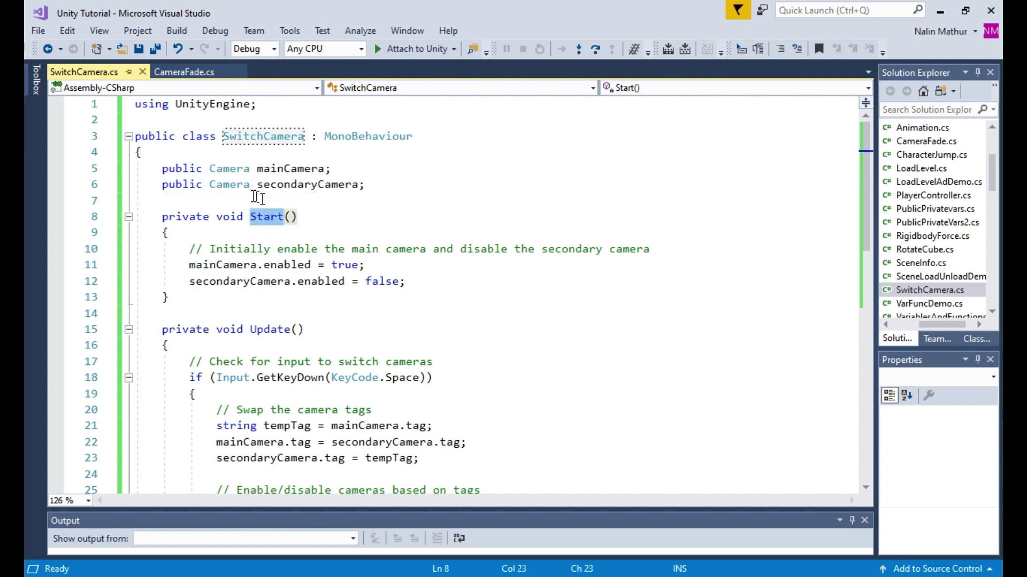
pyautogui.moveTo(188, 266); pyautogui.dragTo(413, 281)
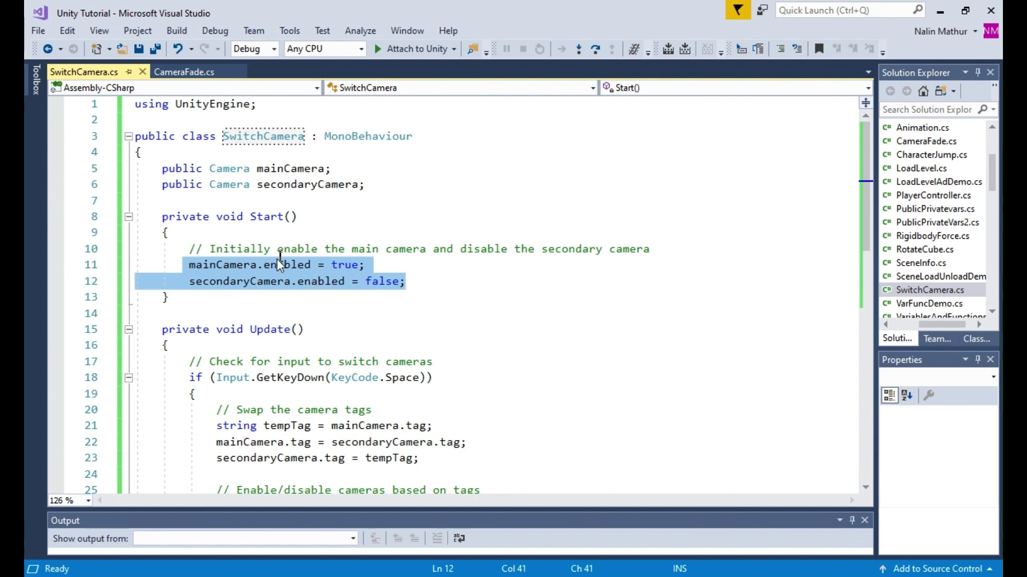
pyautogui.click(431, 299)
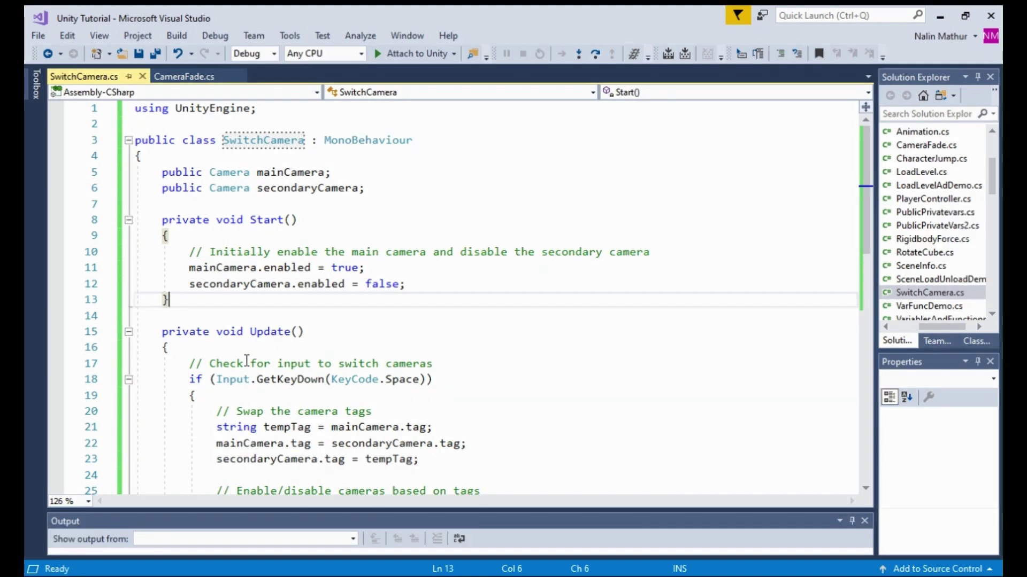
pyautogui.moveTo(216, 379); pyautogui.dragTo(430, 381)
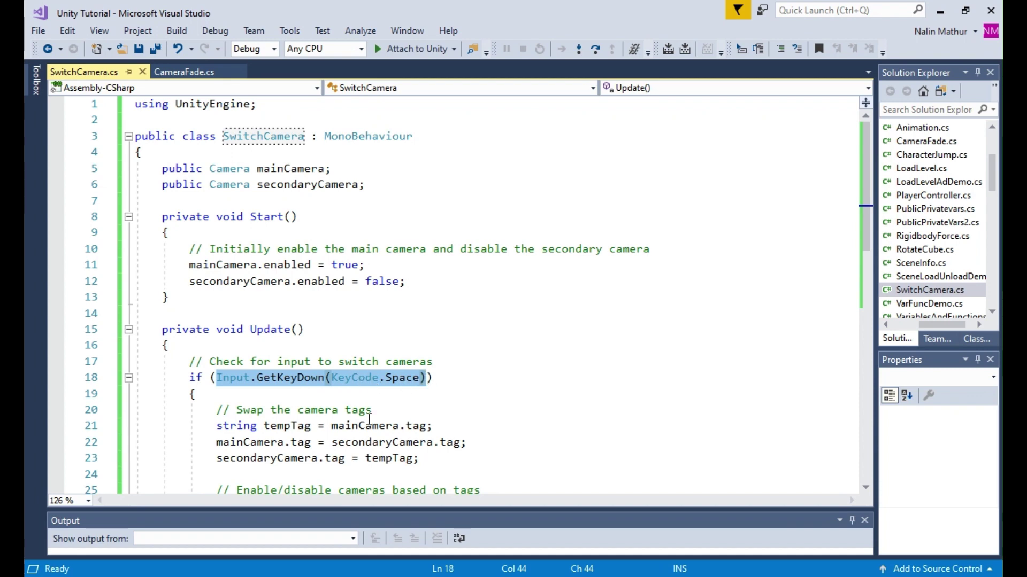
pyautogui.scroll(-1, 356, 392)
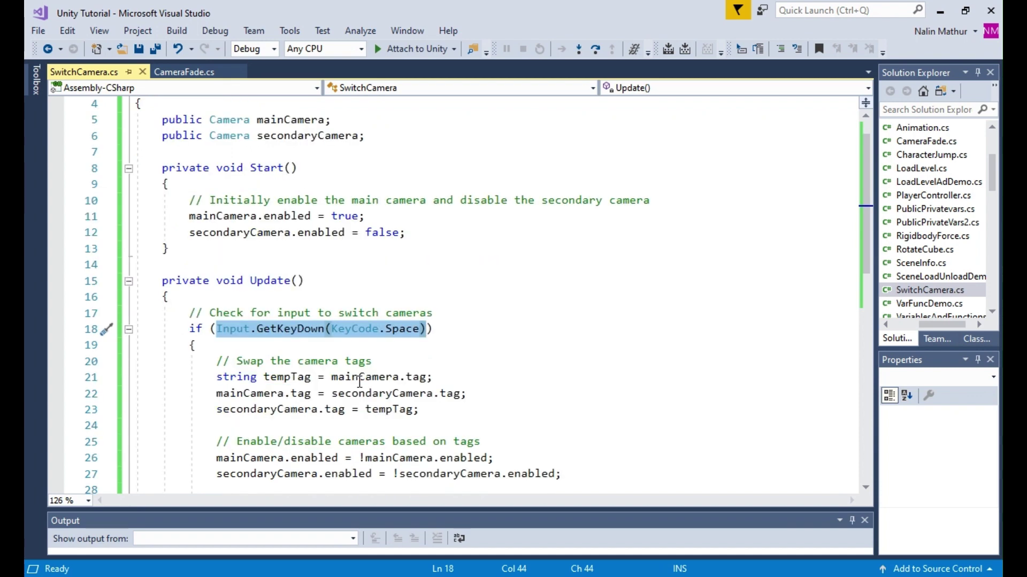
pyautogui.moveTo(216, 378); pyautogui.dragTo(425, 411)
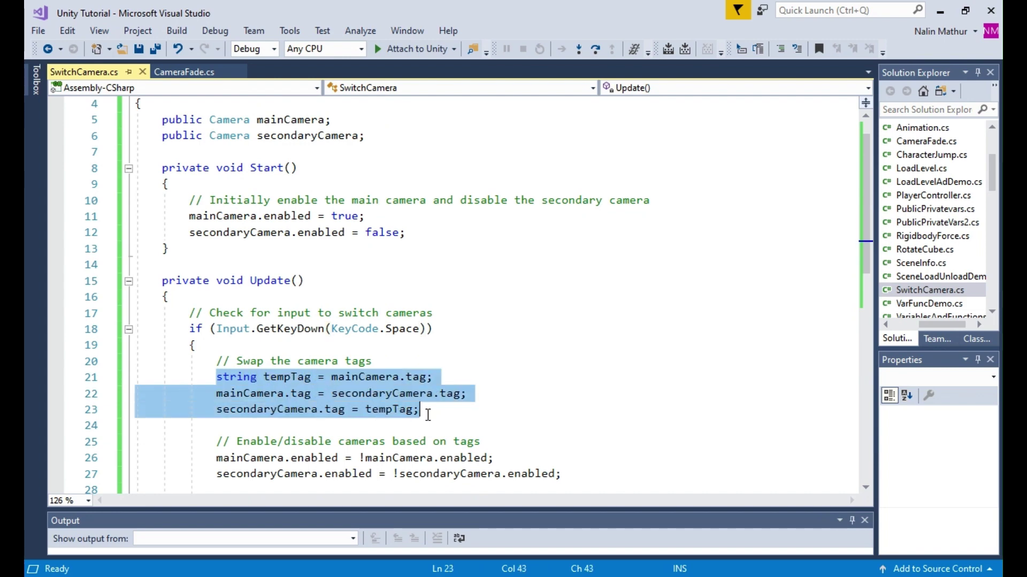
pyautogui.doubleClick(295, 379)
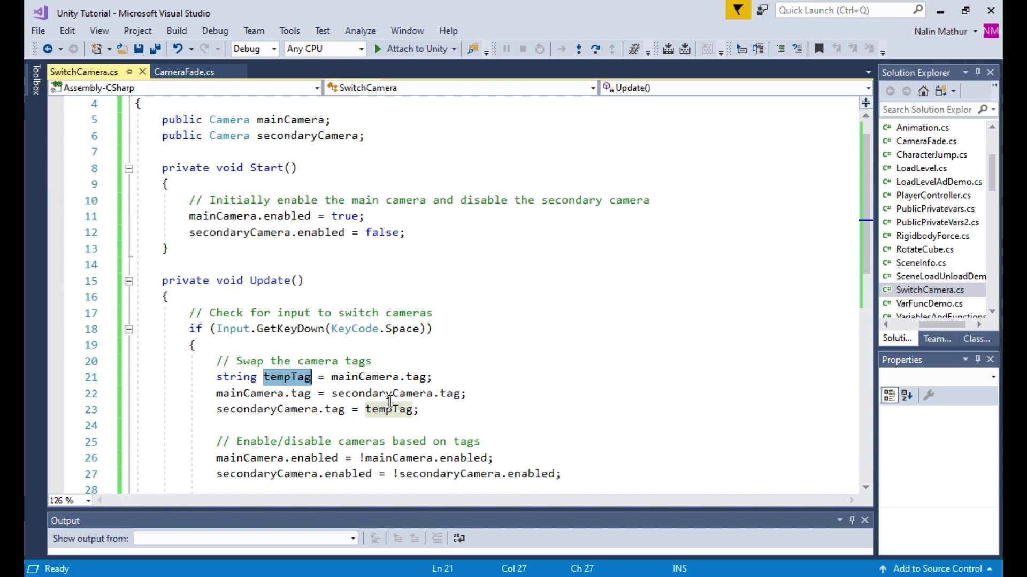
pyautogui.doubleClick(301, 393)
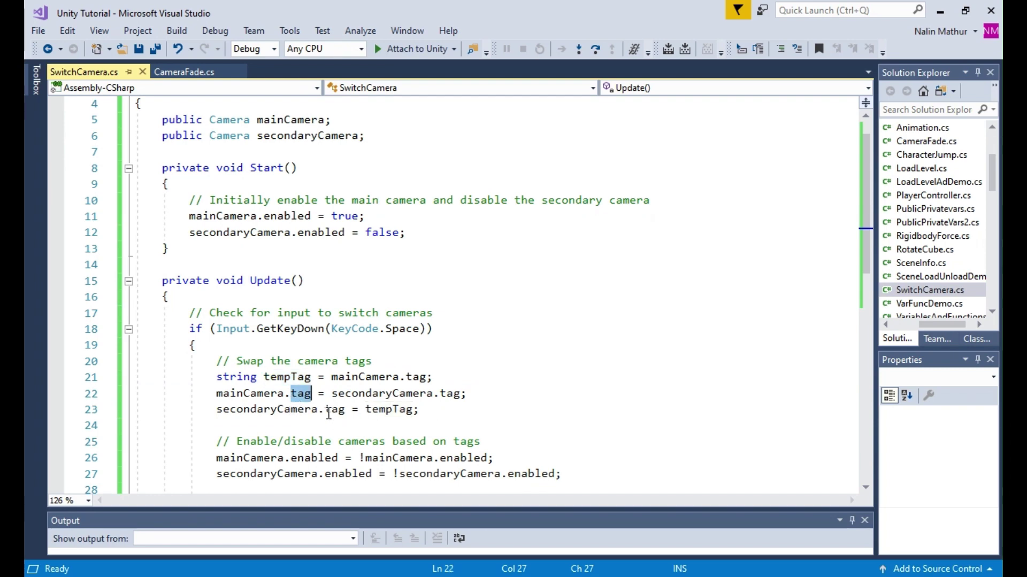
pyautogui.doubleClick(390, 409)
pyautogui.scroll(-3, 233, 314)
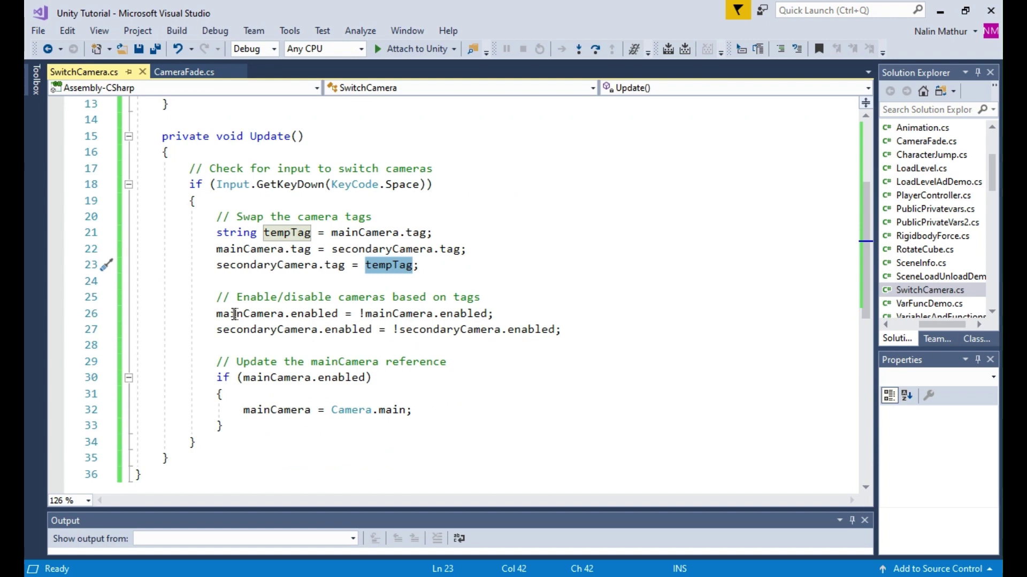
pyautogui.moveTo(216, 314); pyautogui.dragTo(592, 345)
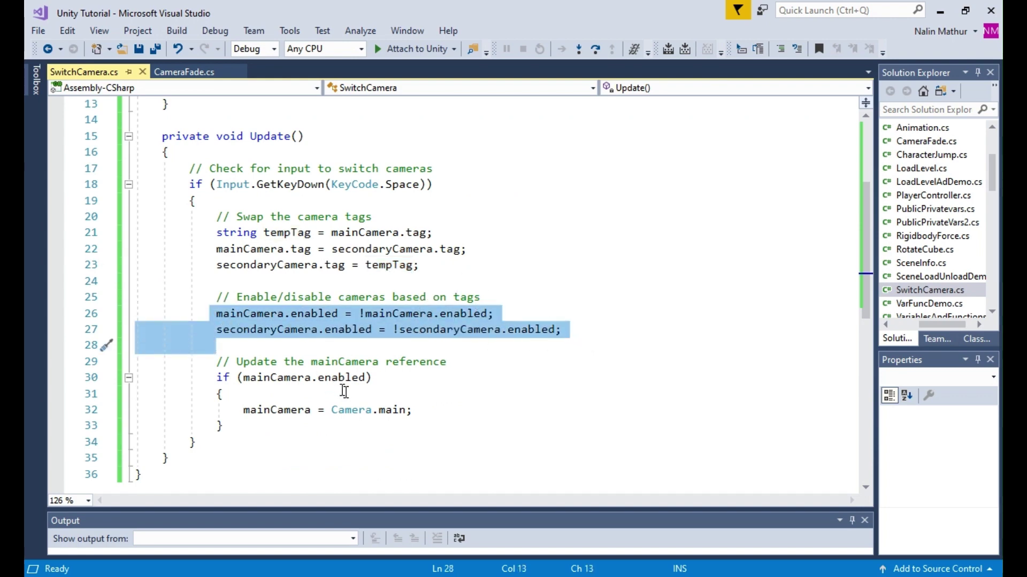
pyautogui.click(303, 392)
pyautogui.click(415, 411)
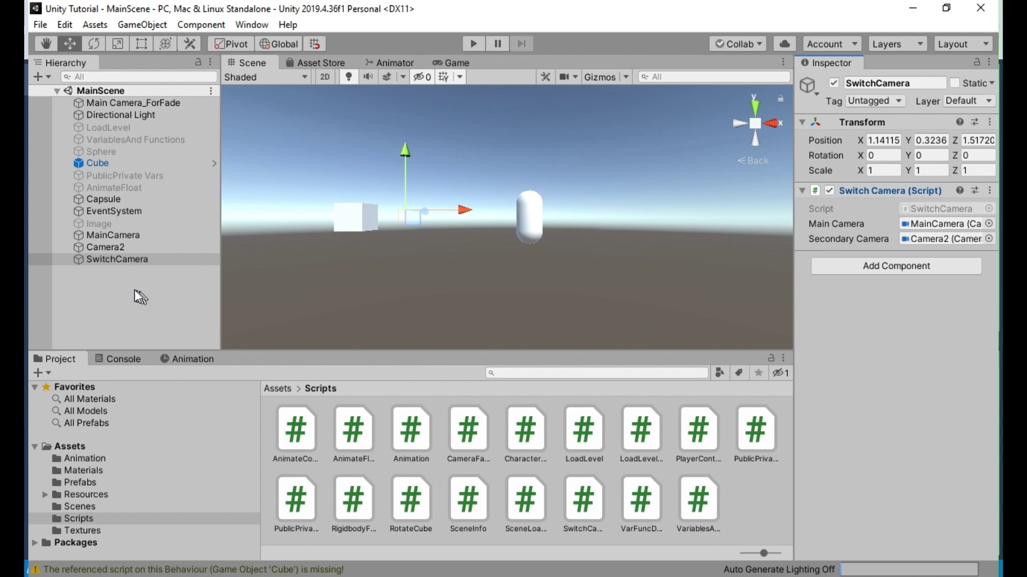
# On SwitchCamera's script, assign MainCamera to Main Camera and Camera2 to Secondary Camera.
pyautogui.click(99, 259)
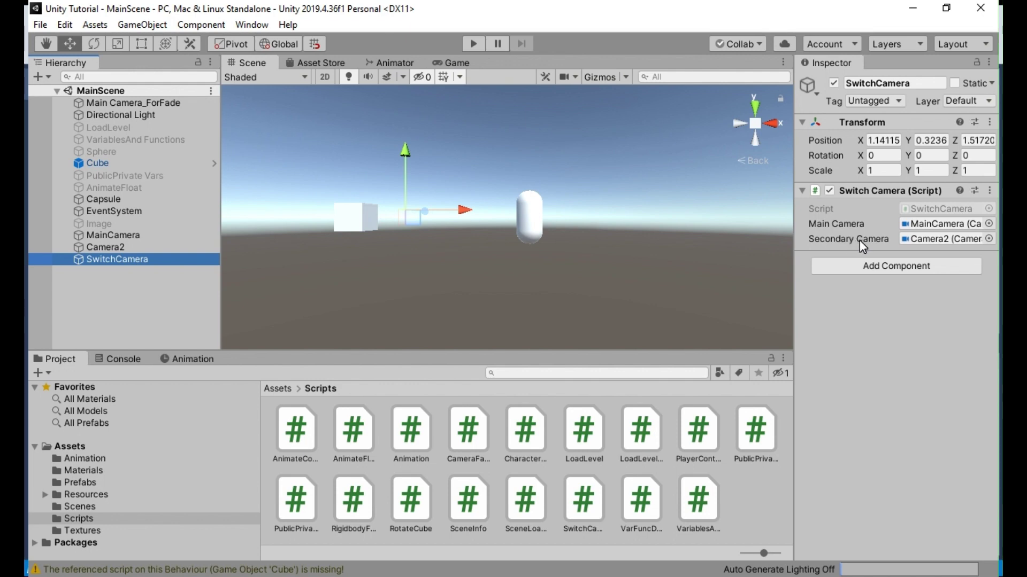
pyautogui.click(126, 235)
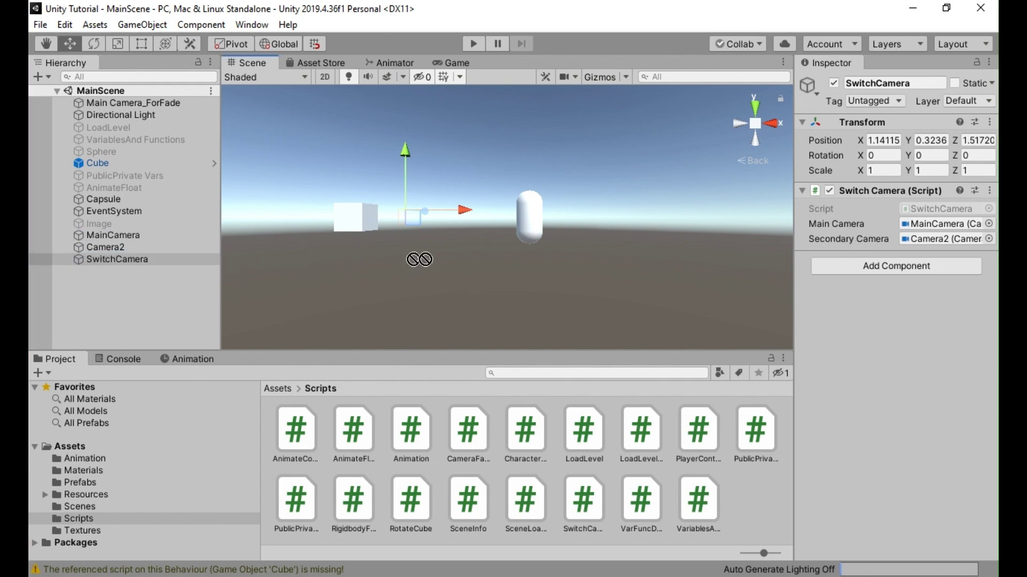
pyautogui.moveTo(127, 233); pyautogui.dragTo(915, 224)
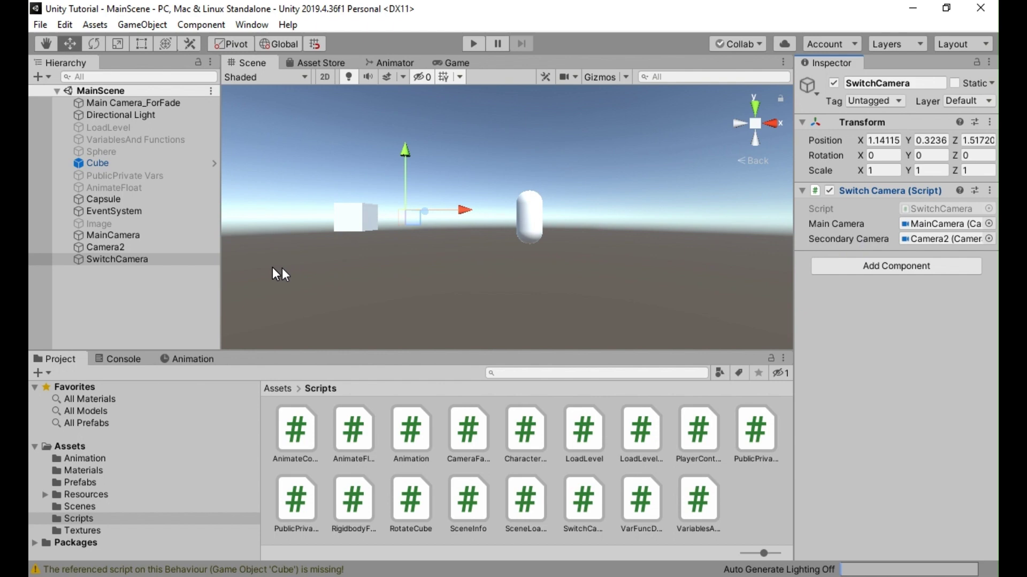
pyautogui.moveTo(141, 248)
pyautogui.mouseDown()
pyautogui.moveTo(908, 226)
pyautogui.moveTo(923, 235)
pyautogui.mouseUp()
# Enter Play mode and toggle the Game view four times between the cube and capsule cameras.
pyautogui.click(474, 46)
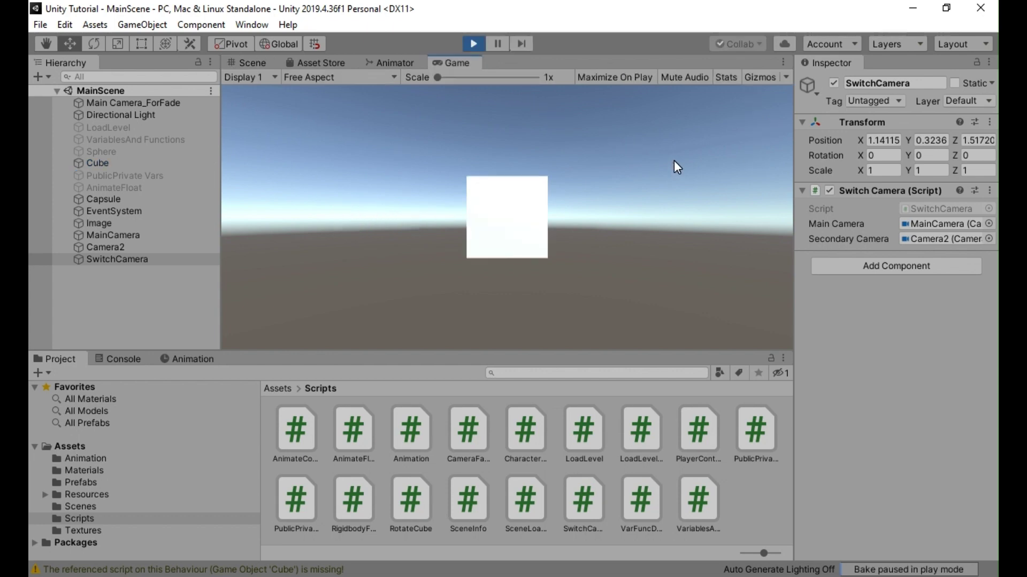
pyautogui.press('c')
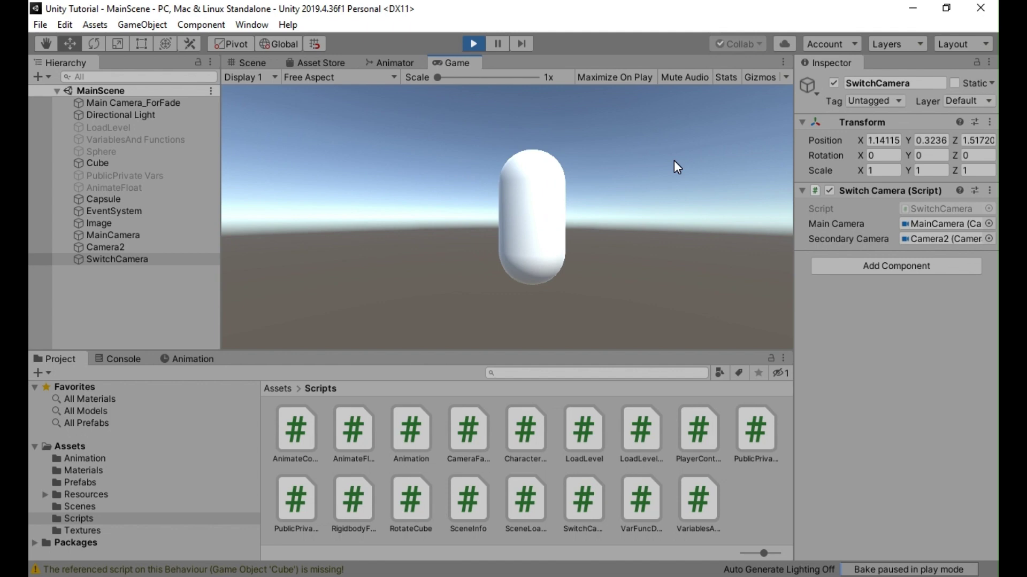
pyautogui.press('c')
pyautogui.press('c')
pyautogui.press('c')
pyautogui.press('c')
pyautogui.press('c')
pyautogui.press('c')
pyautogui.press('c')
pyautogui.press('c')
pyautogui.press('c')
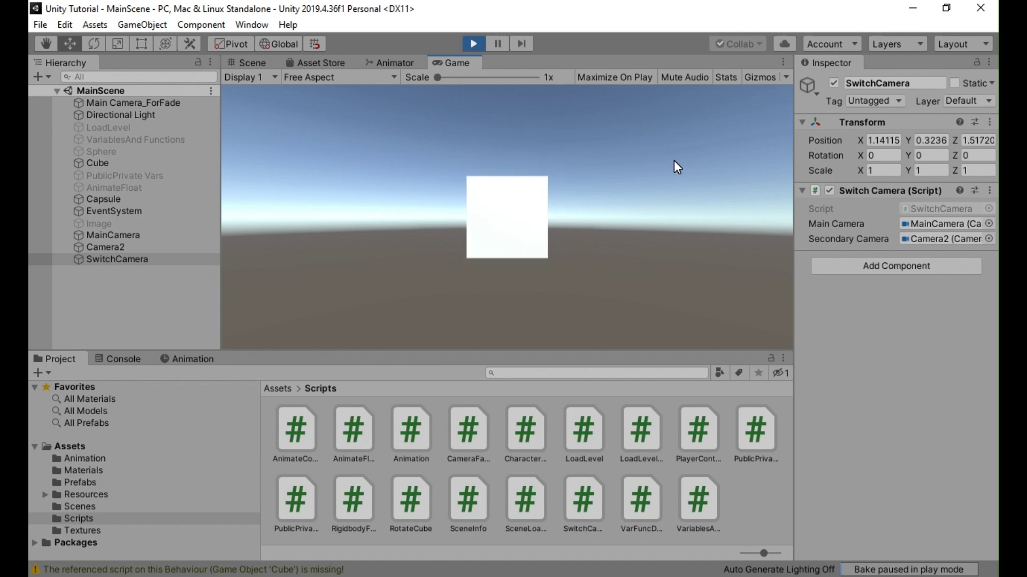